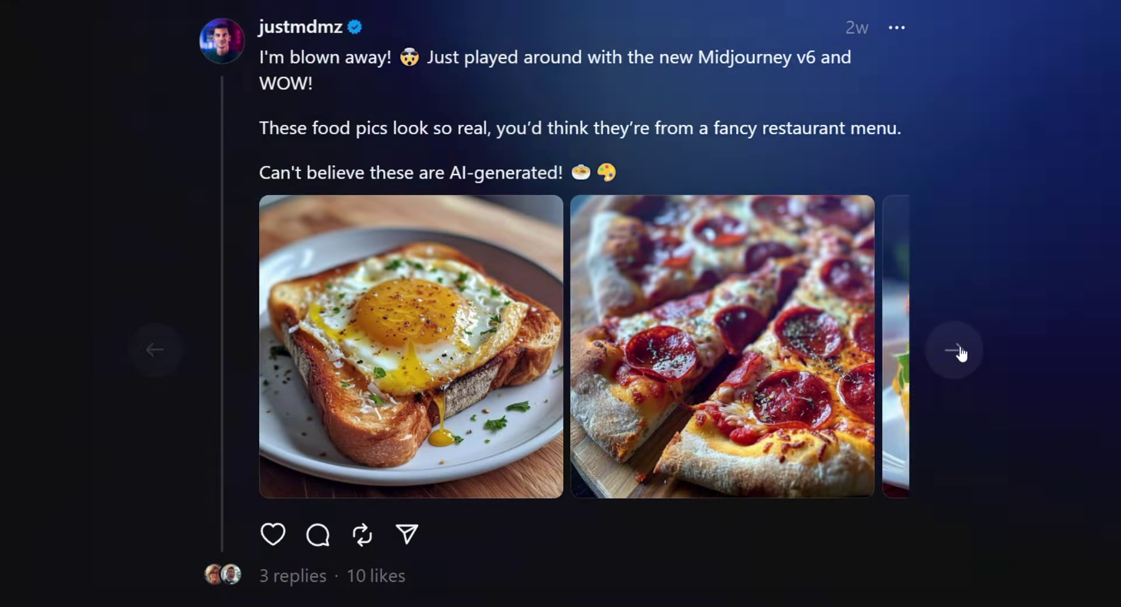
Step: Advance the example carousel three images, then scroll the Quick Start guide to step 5, Use the /imagine Command
click(961, 353)
click(961, 354)
click(961, 353)
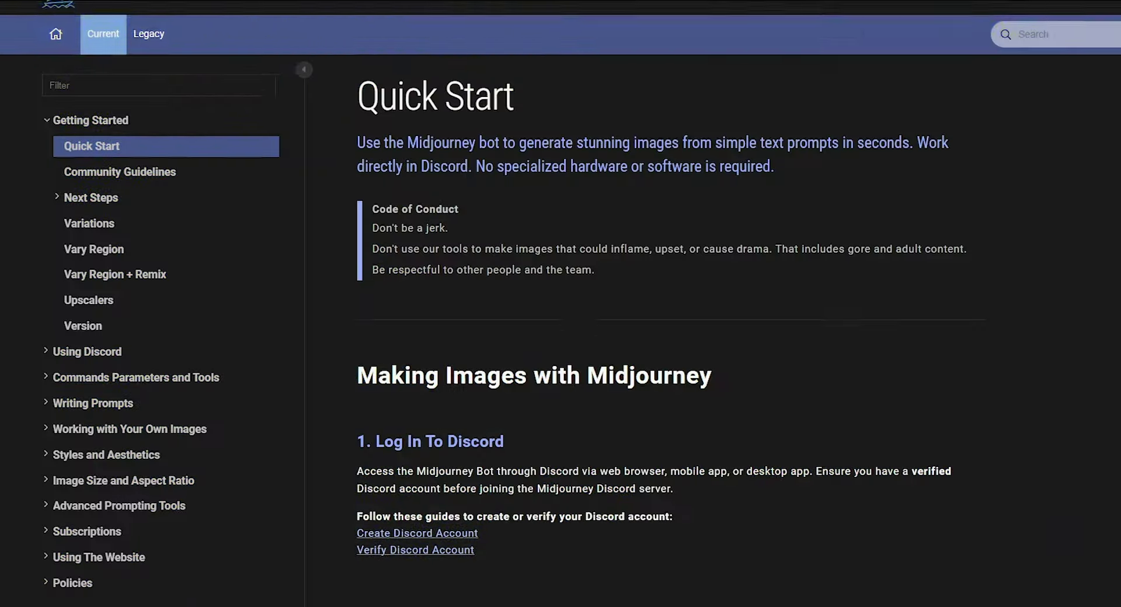
scroll(671, 304, down, 14)
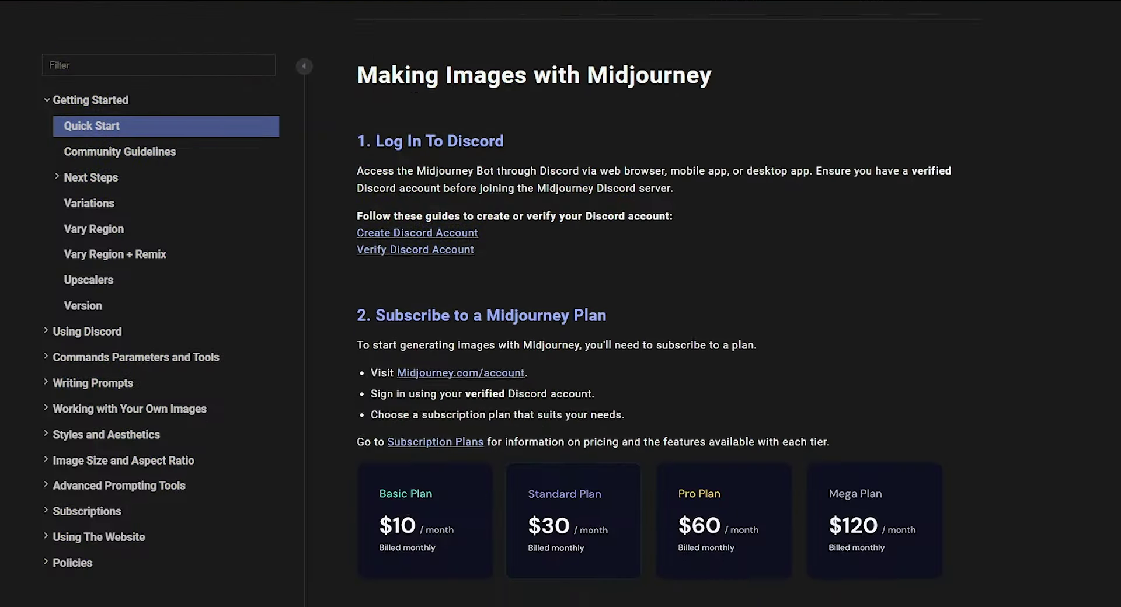
scroll(544, 192, down, 14)
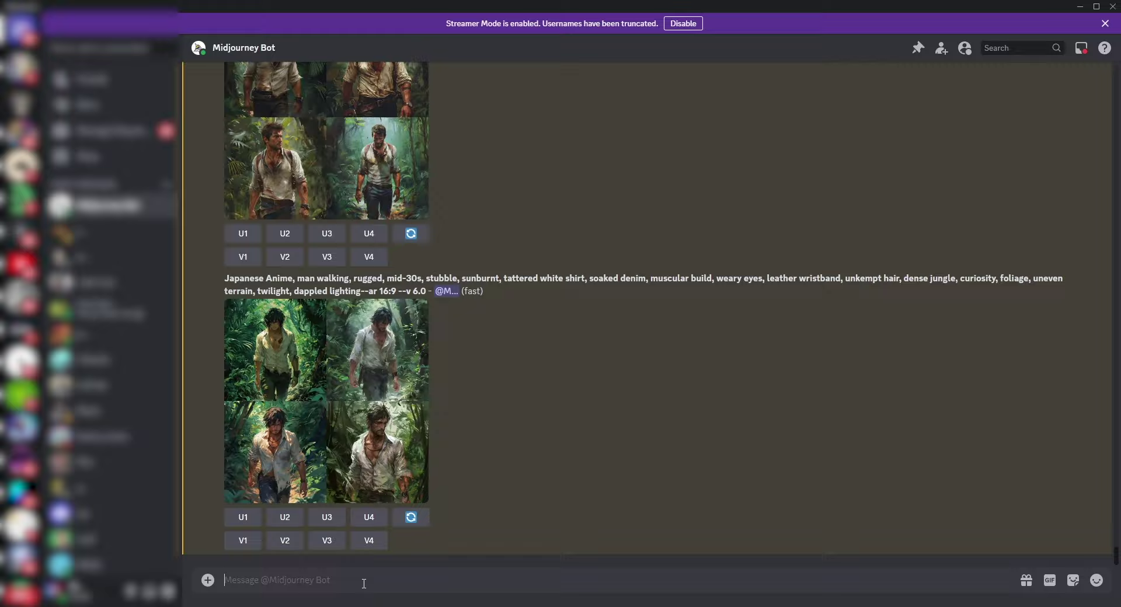
Step: Run /settings for the Midjourney bot and keep Midjourney Model V6 [ALPHA] as the model
text(/setti)
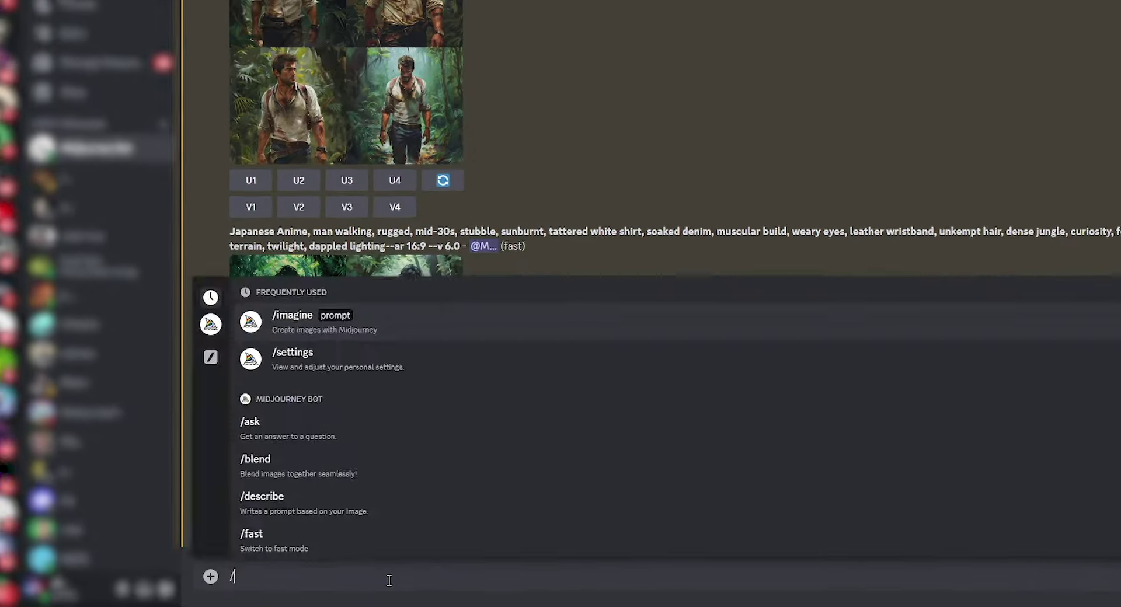
text(n)
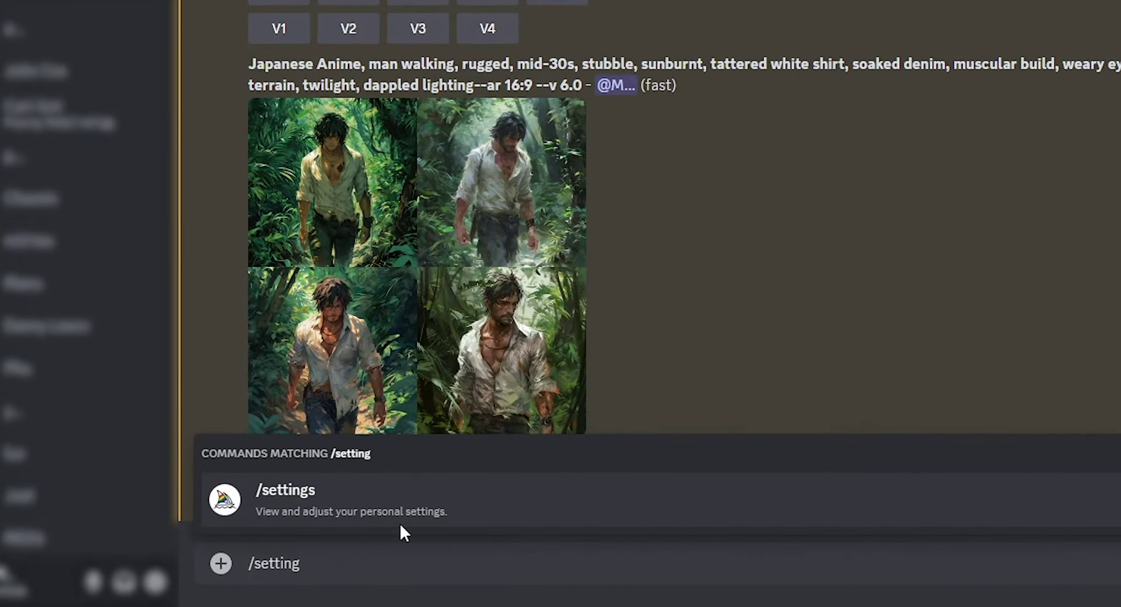
text(g)
click(327, 496)
key(Return)
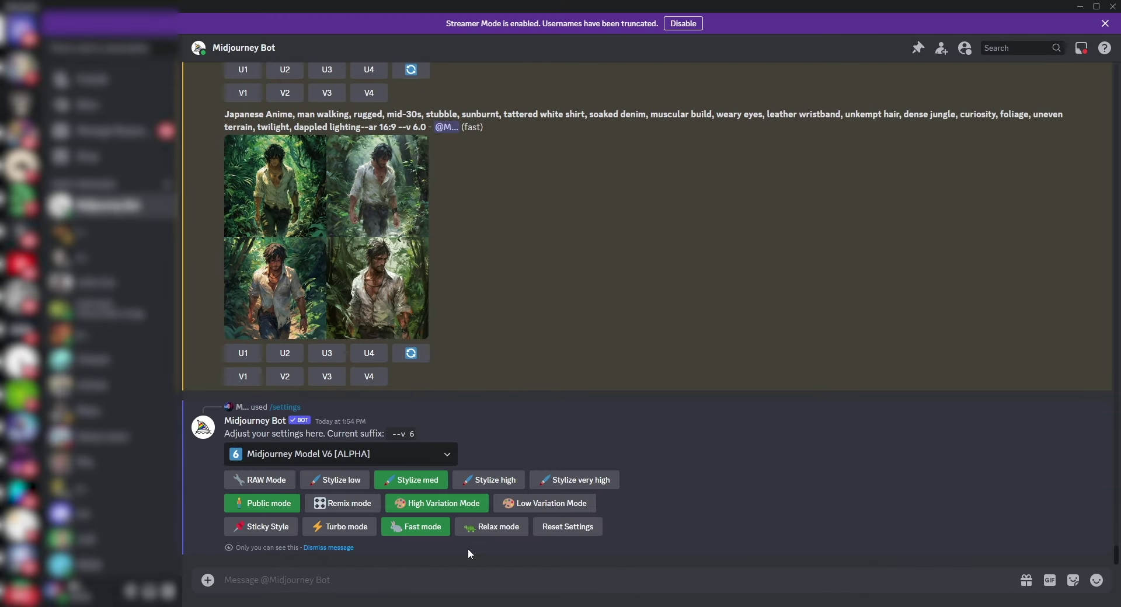
click(432, 455)
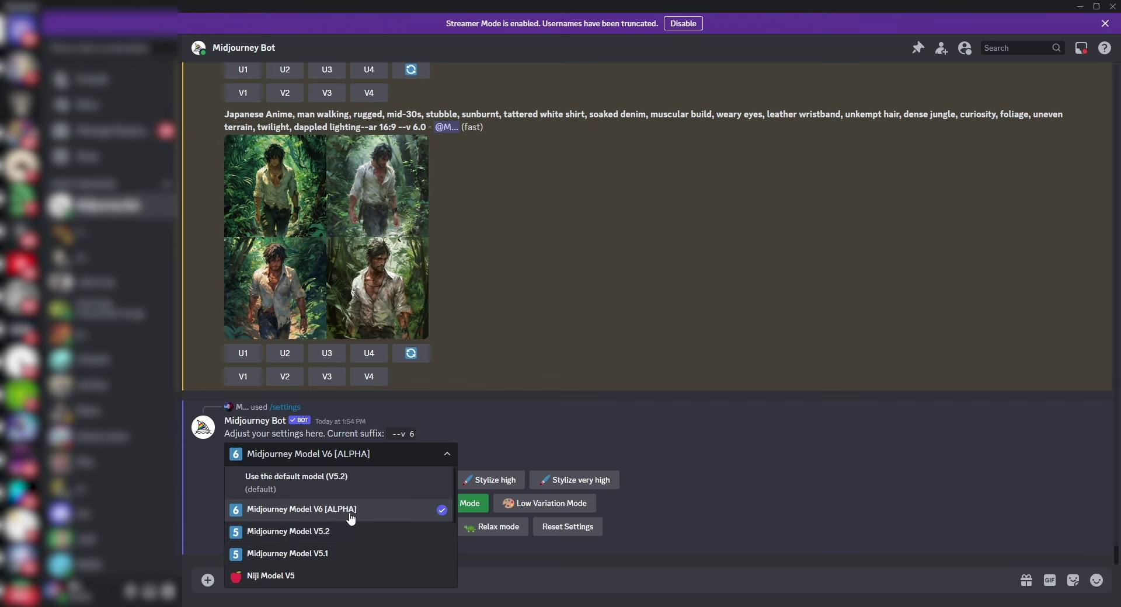
click(328, 511)
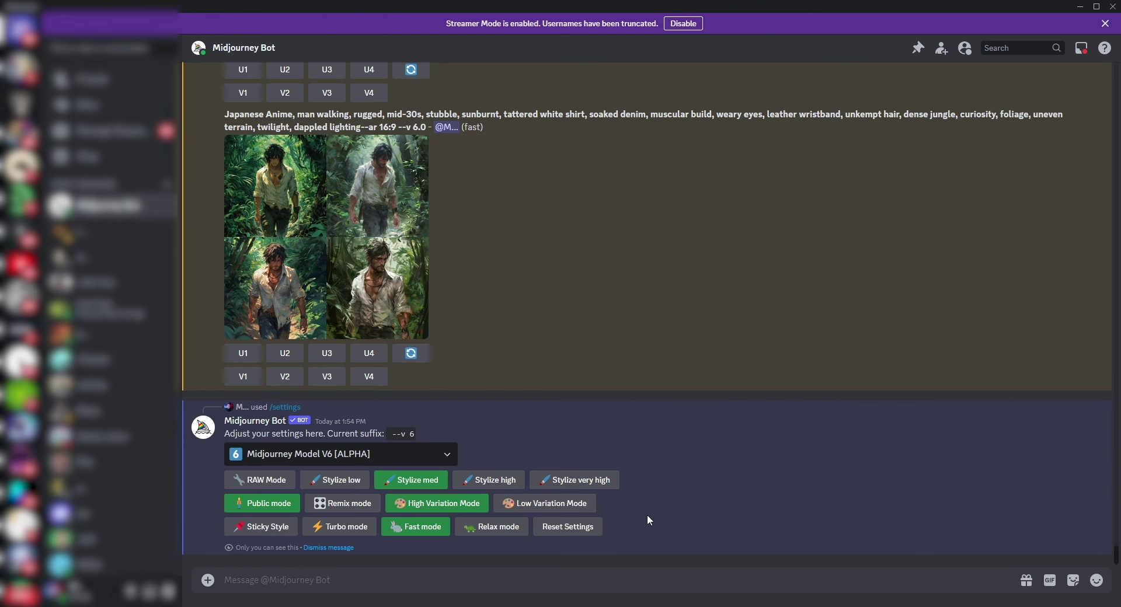
click(514, 571)
text(/imagin)
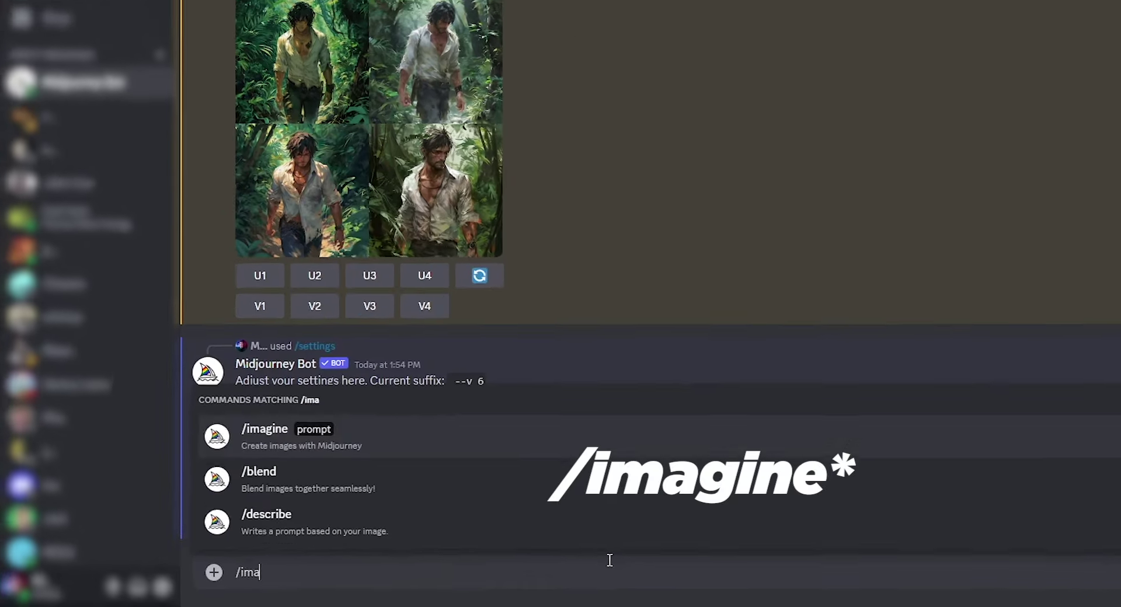
text(e)
Step: Start an /imagine prompt describing a bearded castaway on a small raft in a stormy sea
key(Tab)
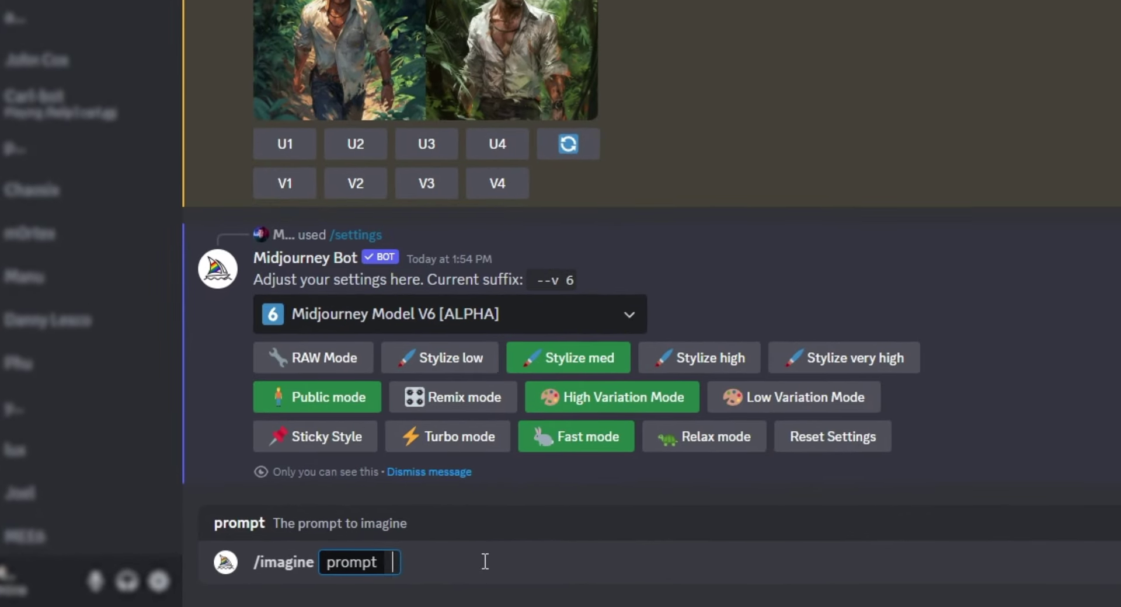
text(,)
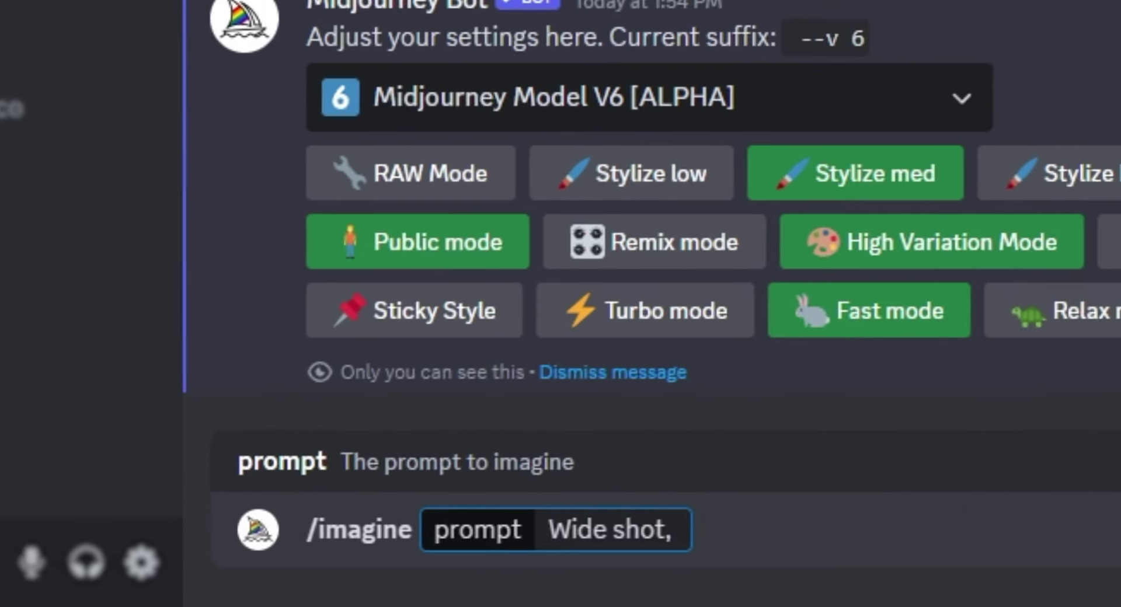
key(ctrl+v)
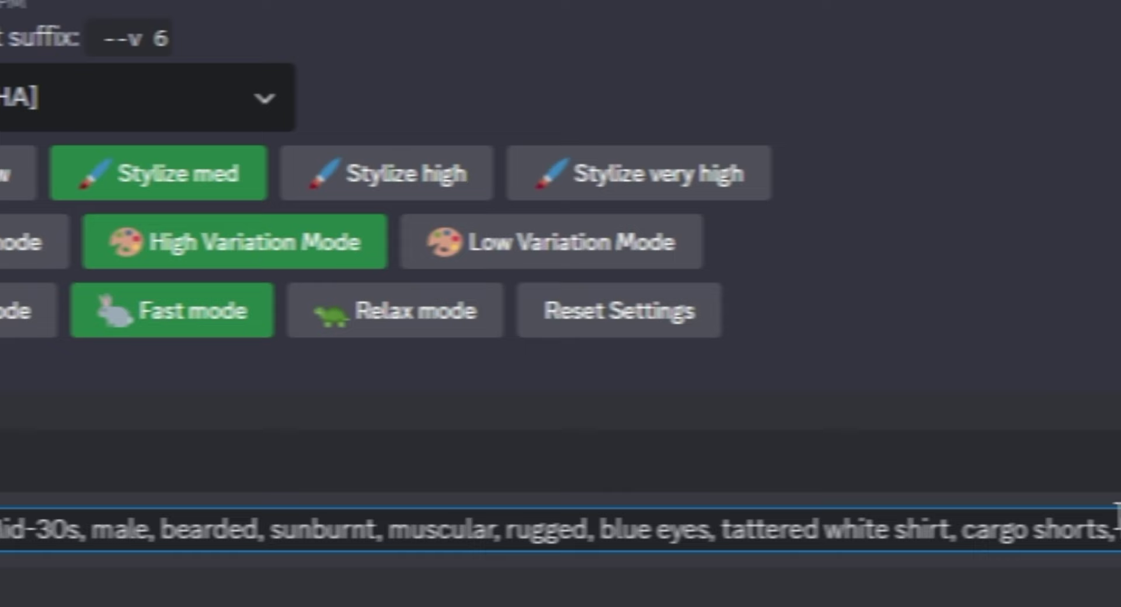
text(lone man, vast sea, stormy, small raft, waves crashing, grey sky, struggling,)
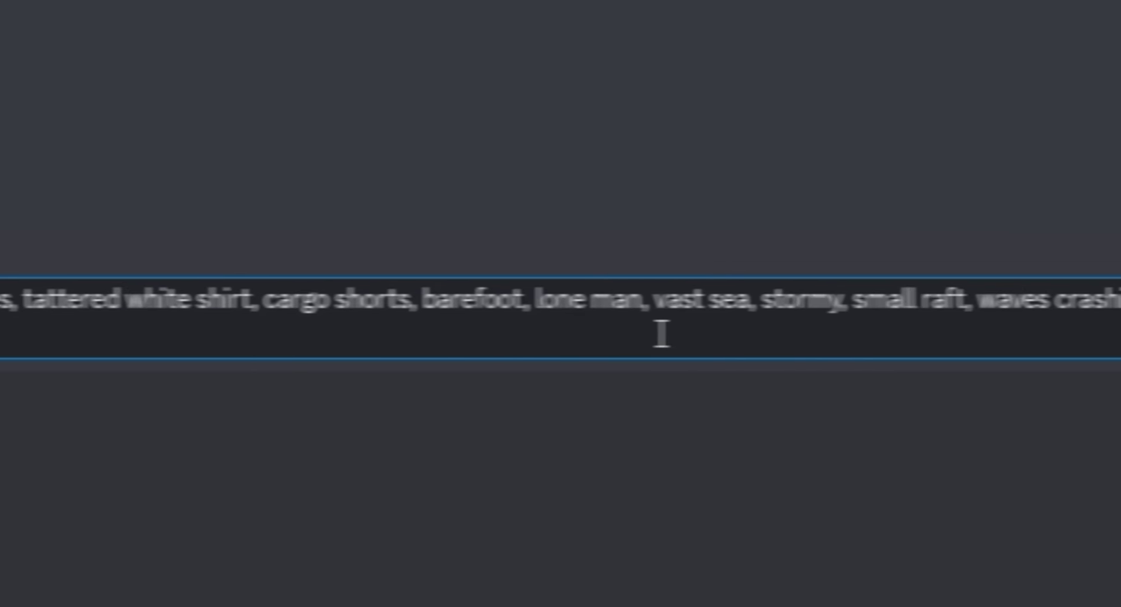
drag(558, 299, 667, 299)
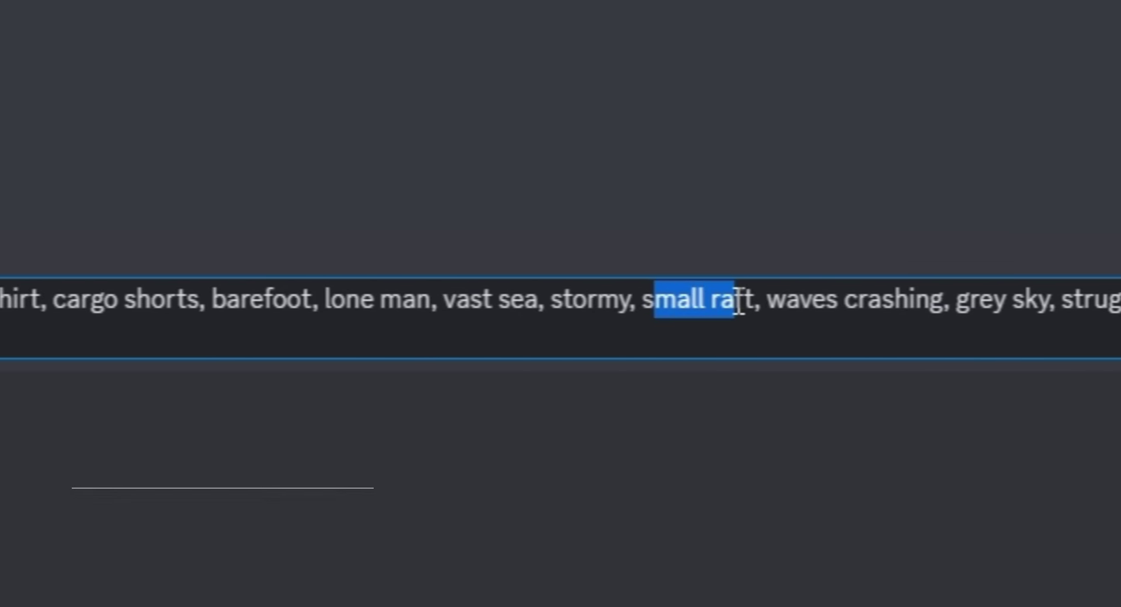
click(680, 299)
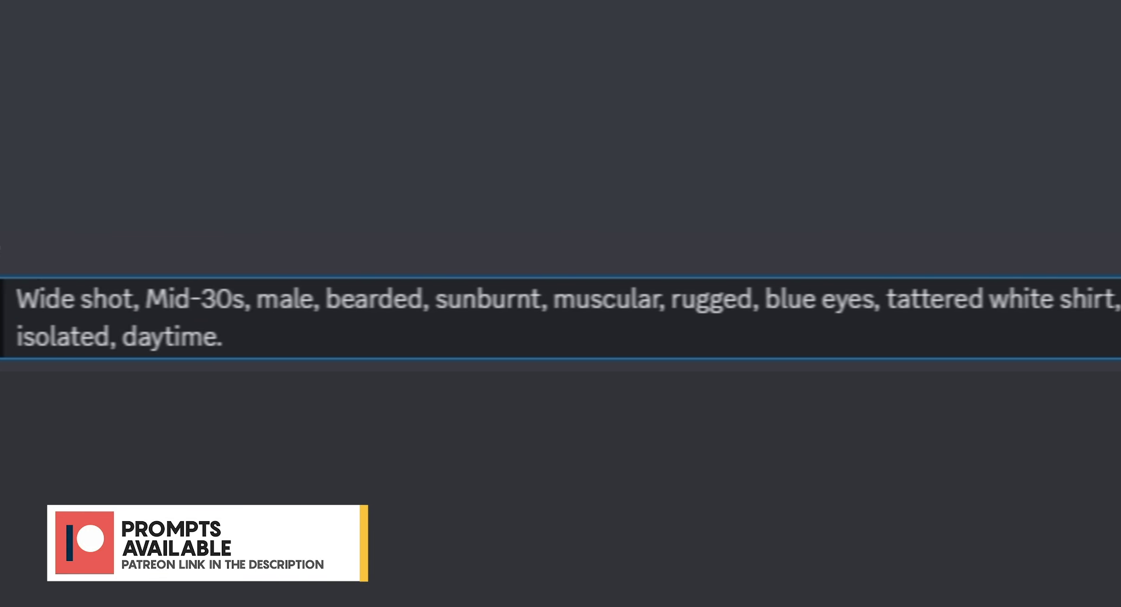
Step: Replace 'daytime.' with 'night time, rain', add --ar 16:9 and submit the prompt
drag(286, 337, 390, 339)
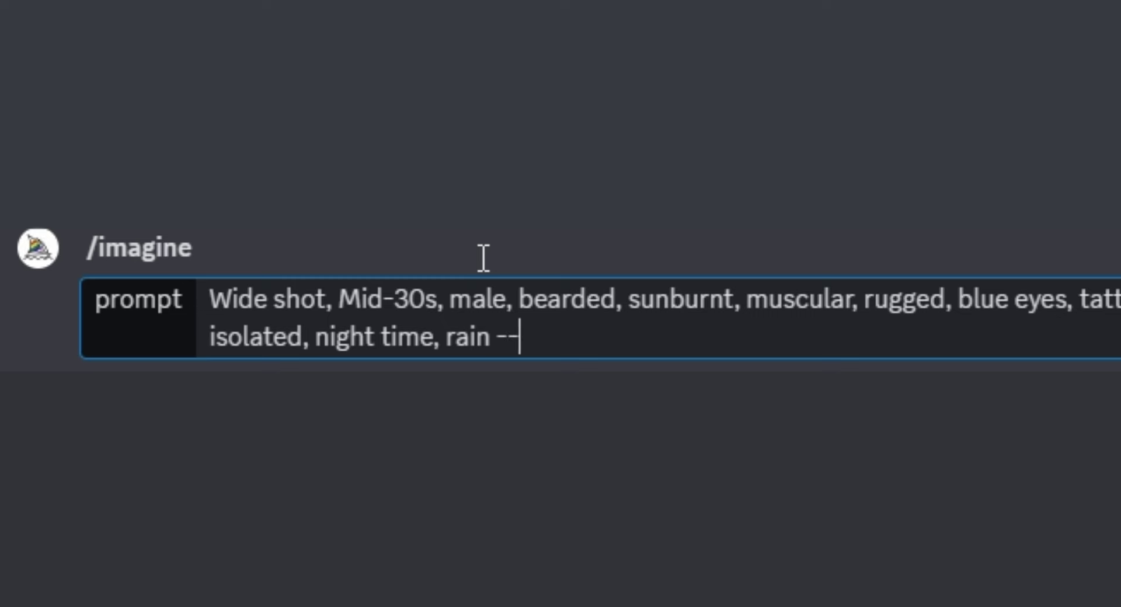
text(ar 16:9)
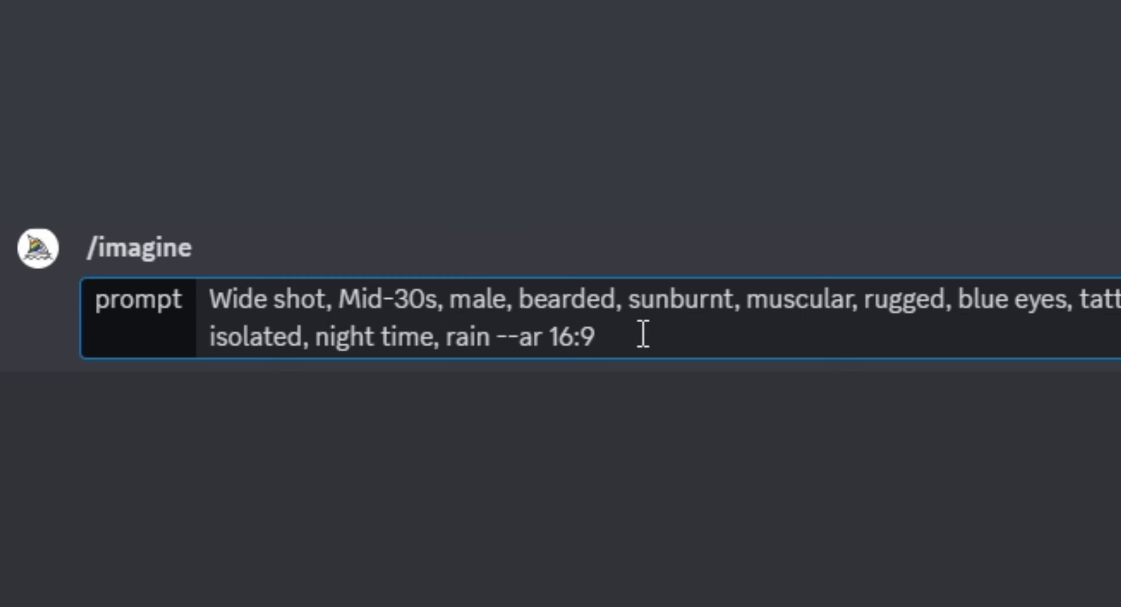
key(Return)
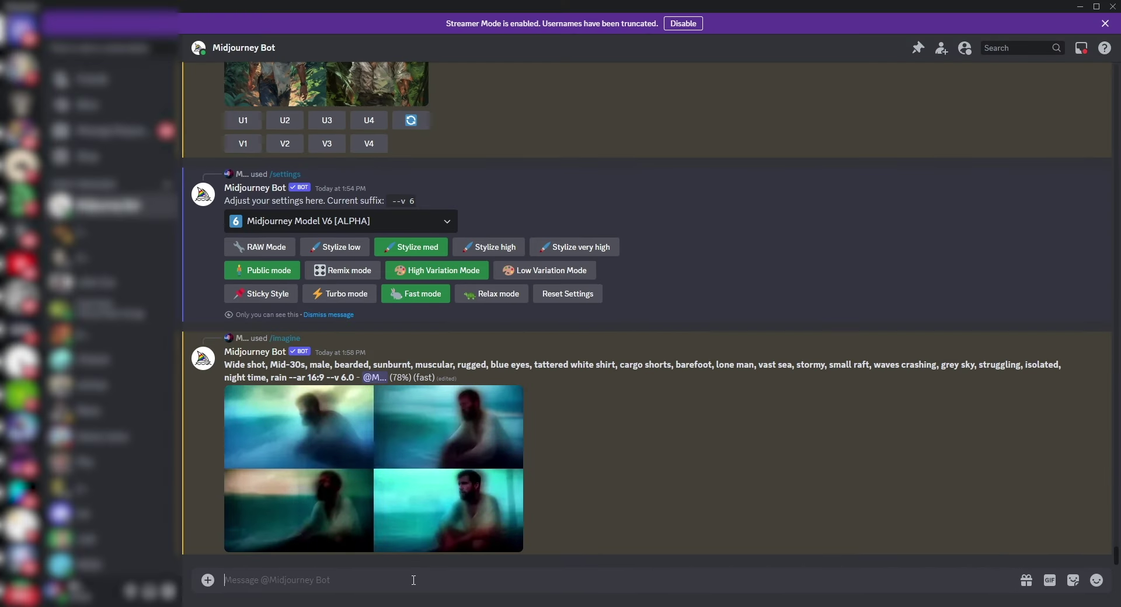
Step: Inspect the first grid, then regenerate with long curly black hair and thunder added to the prompt
click(364, 448)
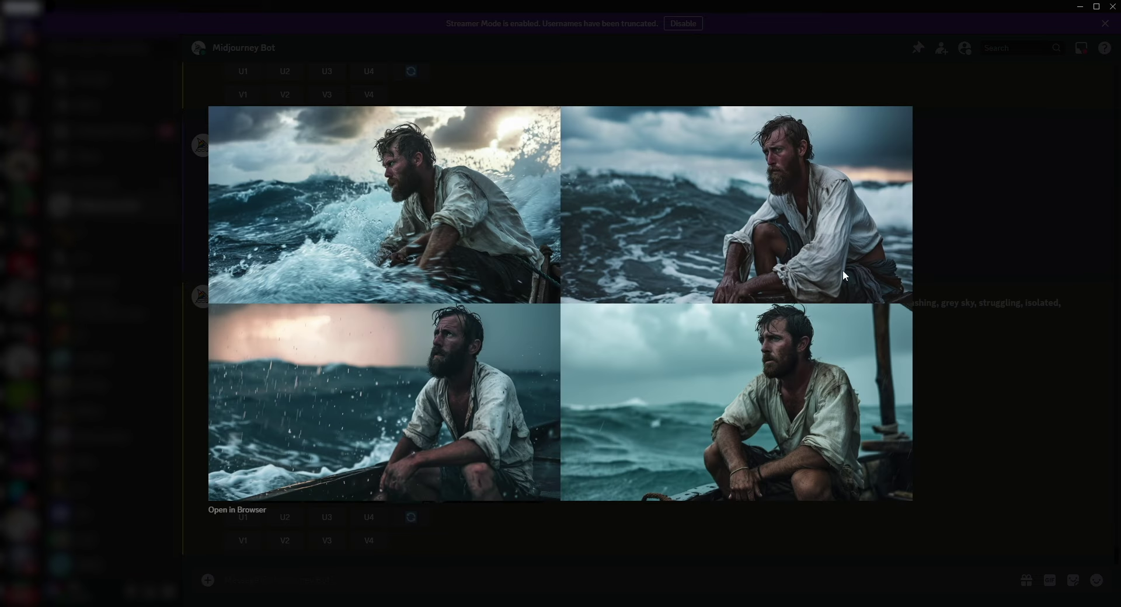
click(940, 416)
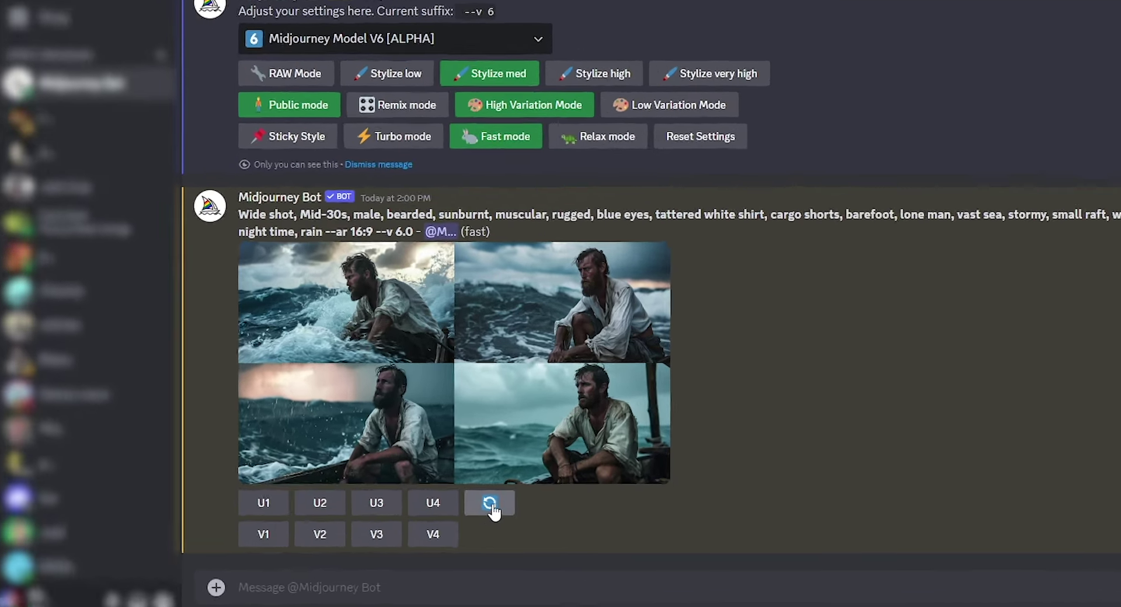
click(411, 518)
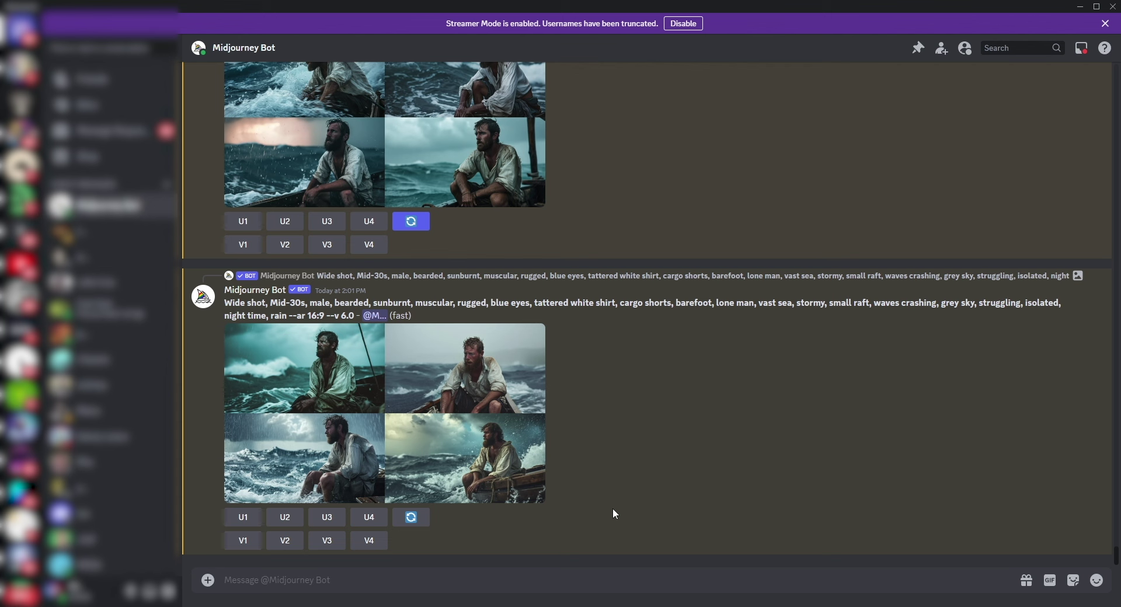
text(/imagine prompt: Wide shot, Mid-30s, male, bearded, sunburnt, muscular, rugged, blue eyes, tattered white shirt, cargo shorts, barefoot, lone man, vast sea, stormy, small raft, waves crashing, grey sky, struggling, isolated, night time, rain, thu --ar 16:9)
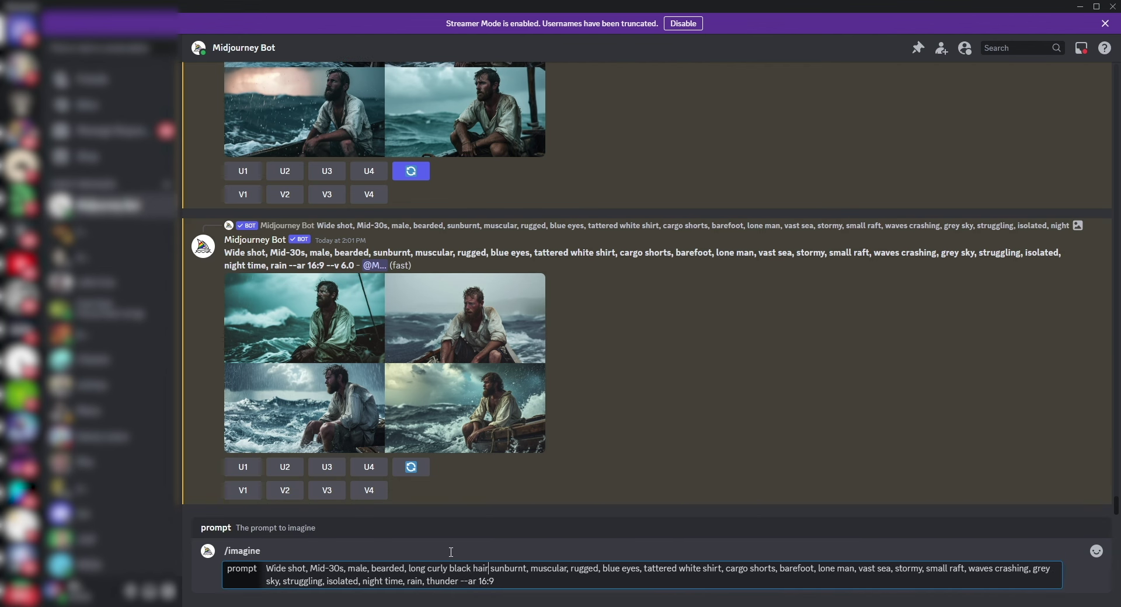
key(Return)
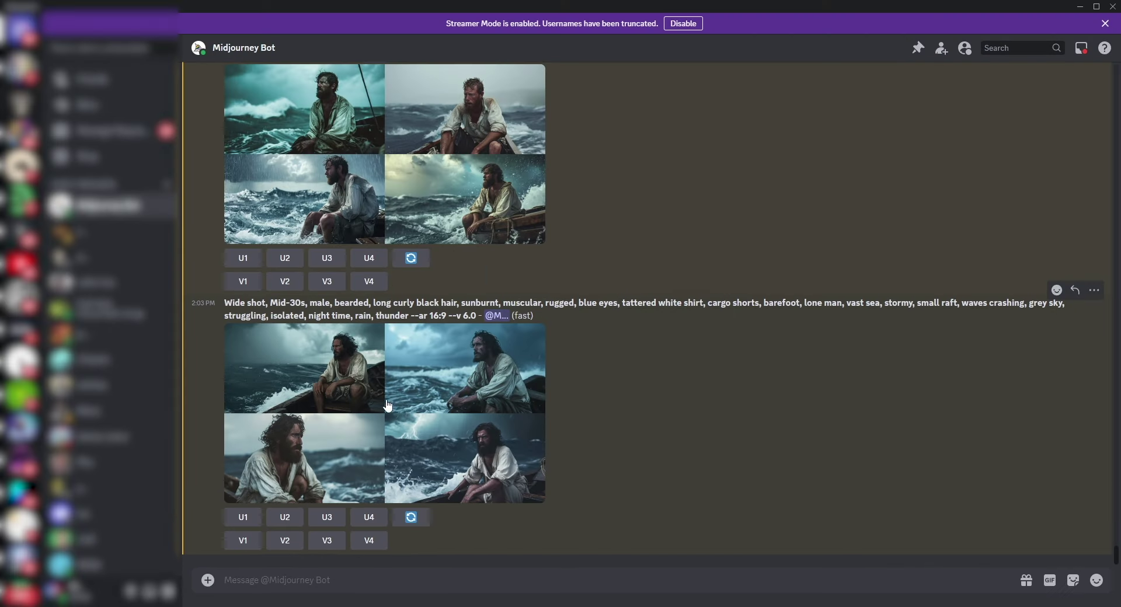
Step: Save the upscaled fourth storm image as a PNG into the Frames folder
click(483, 464)
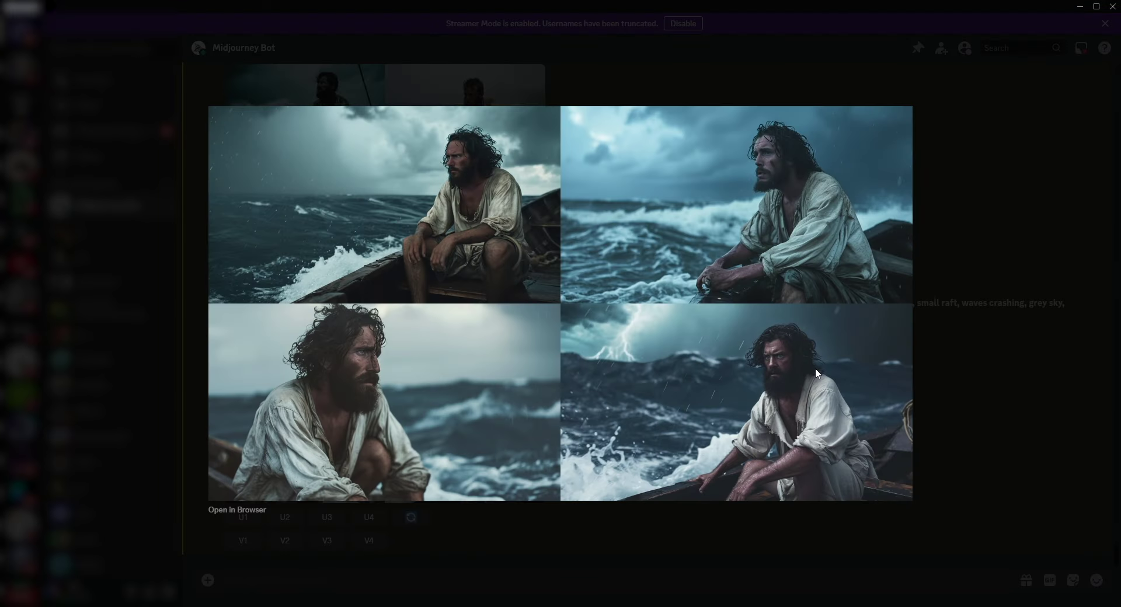
click(418, 541)
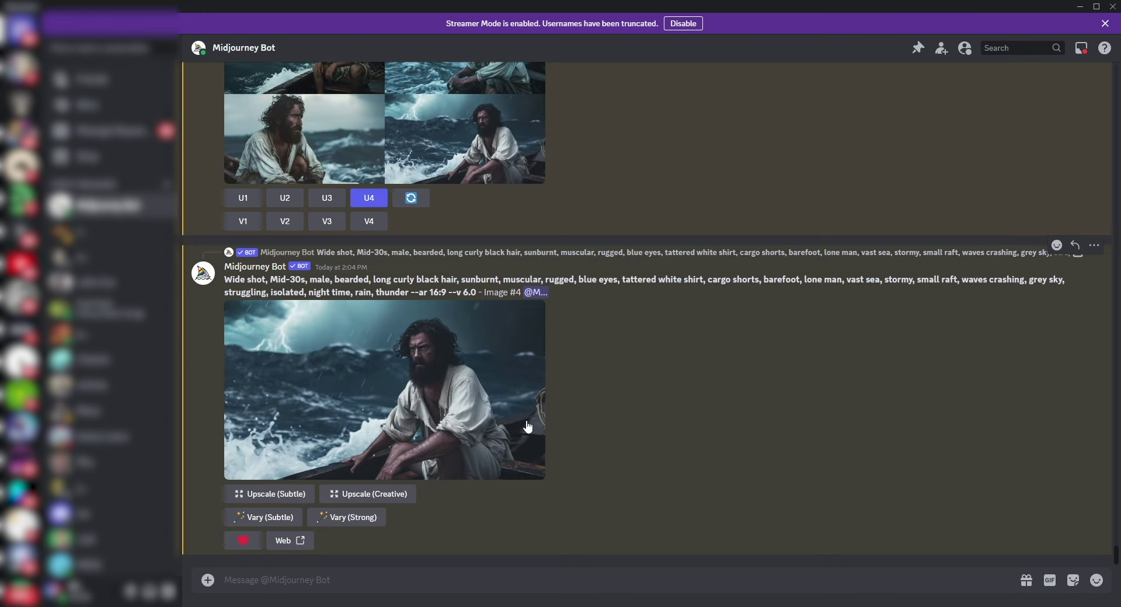
click(461, 396)
right_click(504, 289)
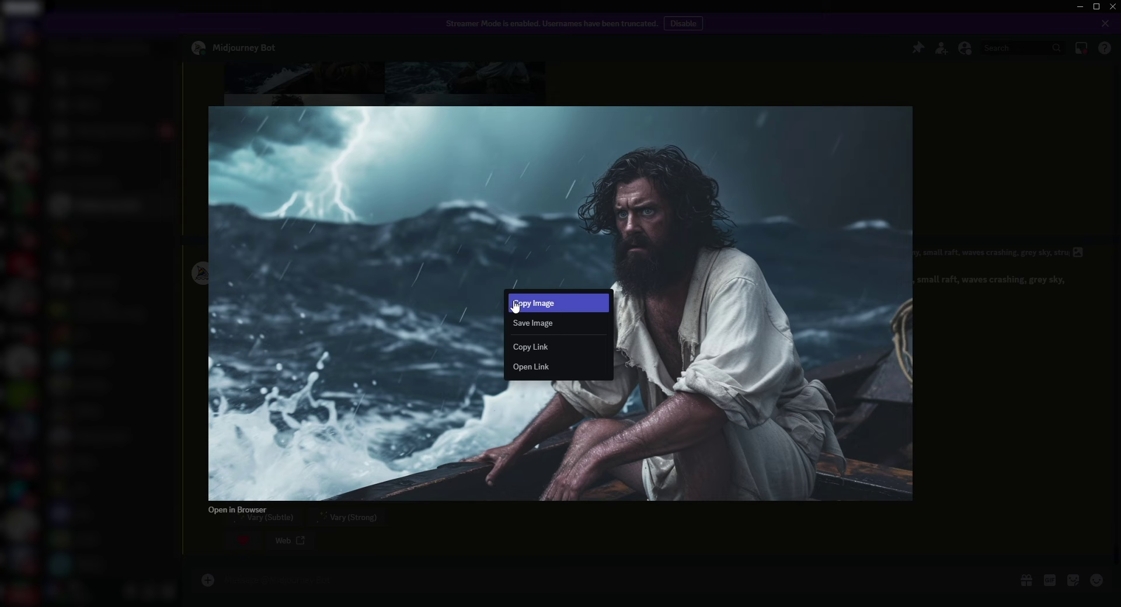
click(523, 321)
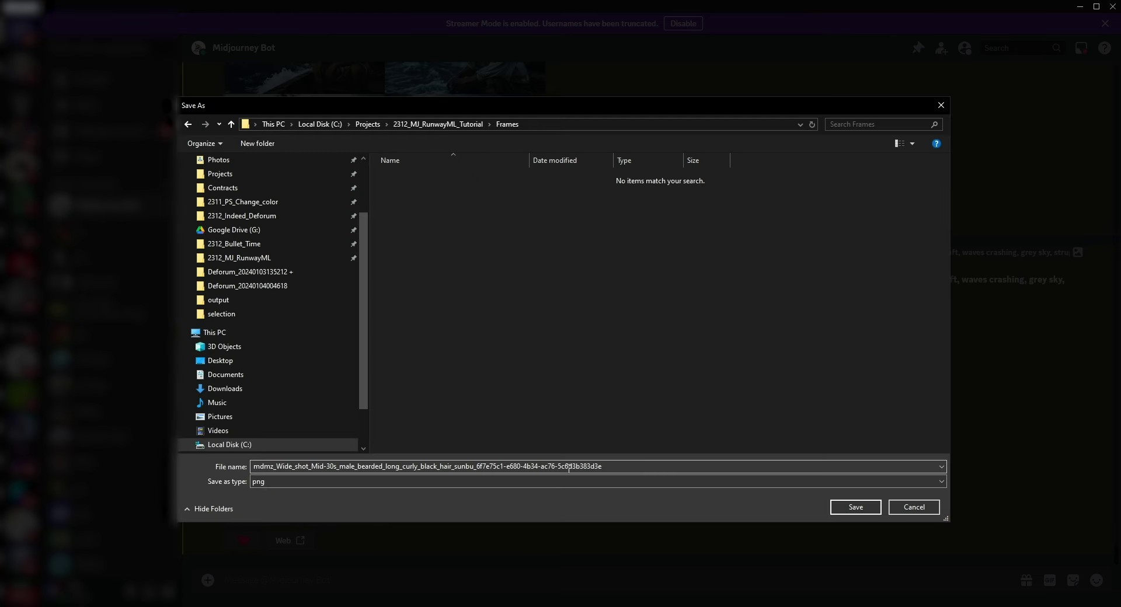
click(855, 507)
click(846, 509)
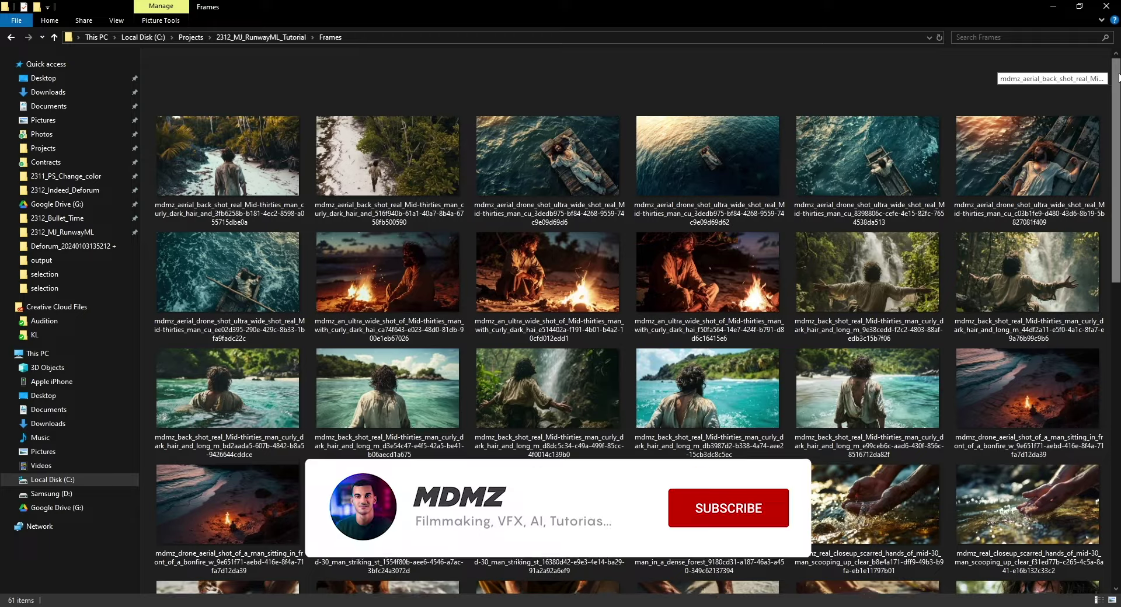
Step: Scroll through the 19 numbered castaway frames in the Frames > selection folder
scroll(1116, 97, down, 2)
drag(1116, 96, 1114, 320)
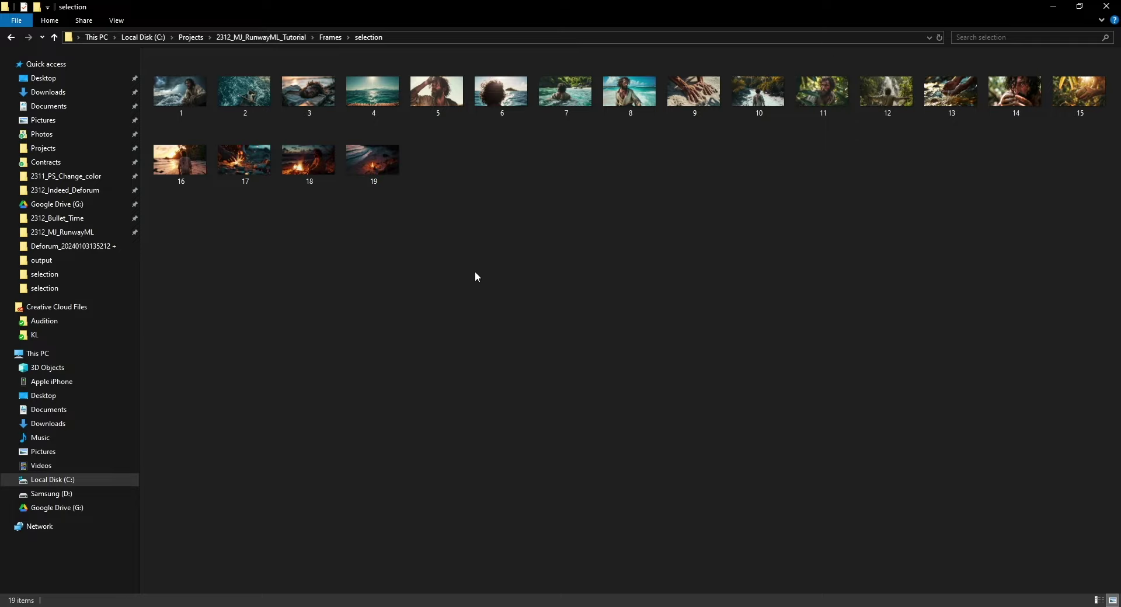
scroll(499, 330, up, 2)
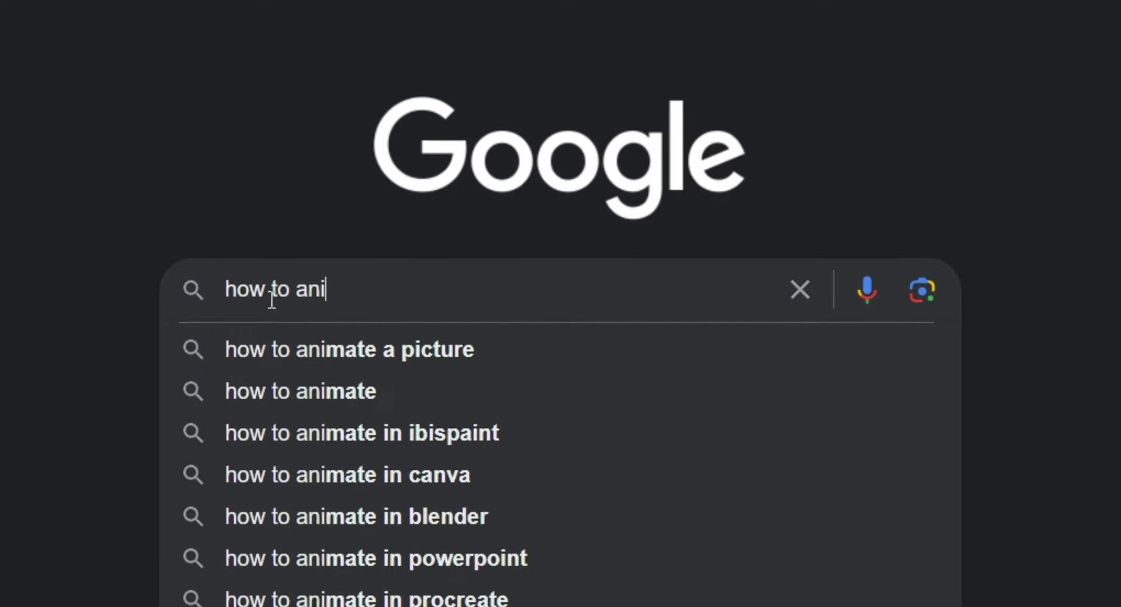
Step: Play the Pika library clip 'cinematic shot, ocean waves, storm' made from the castaway image
text(mated images with ai)
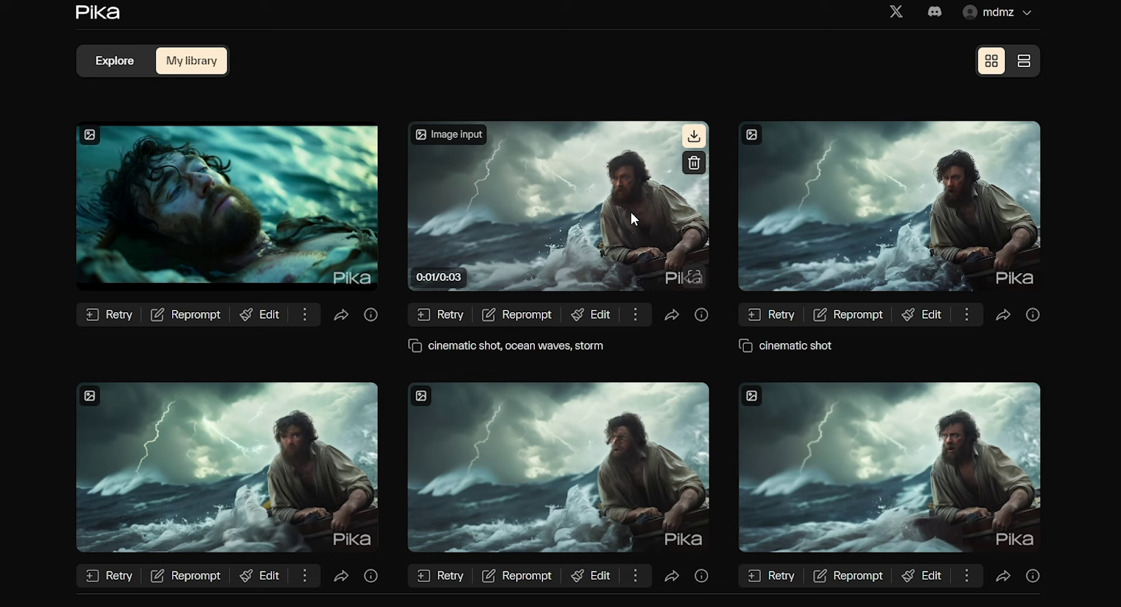
click(633, 216)
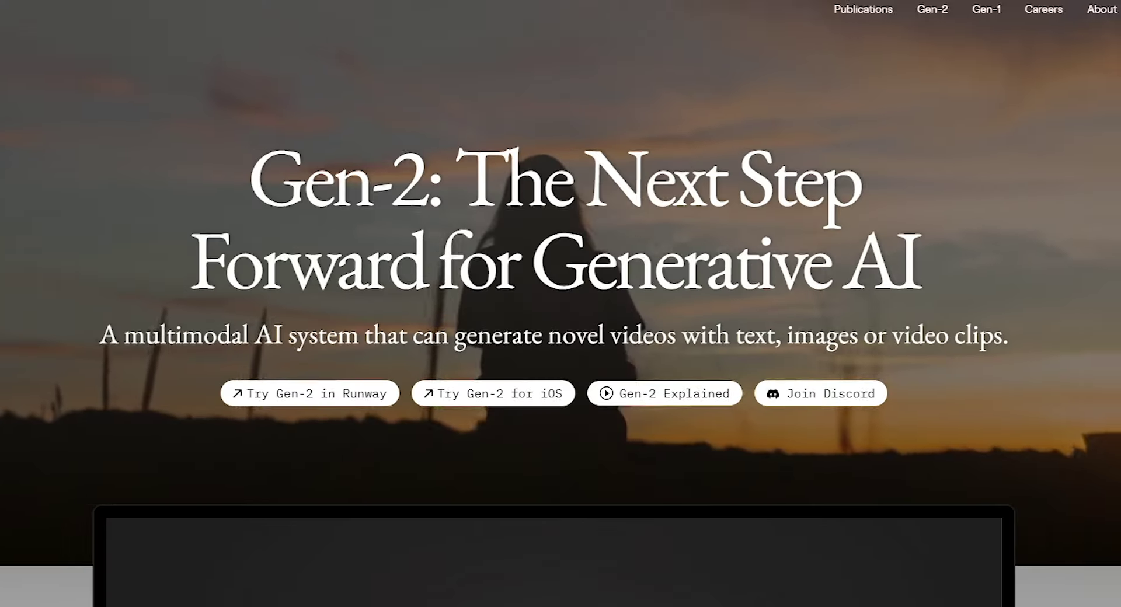
scroll(561, 304, down, 8)
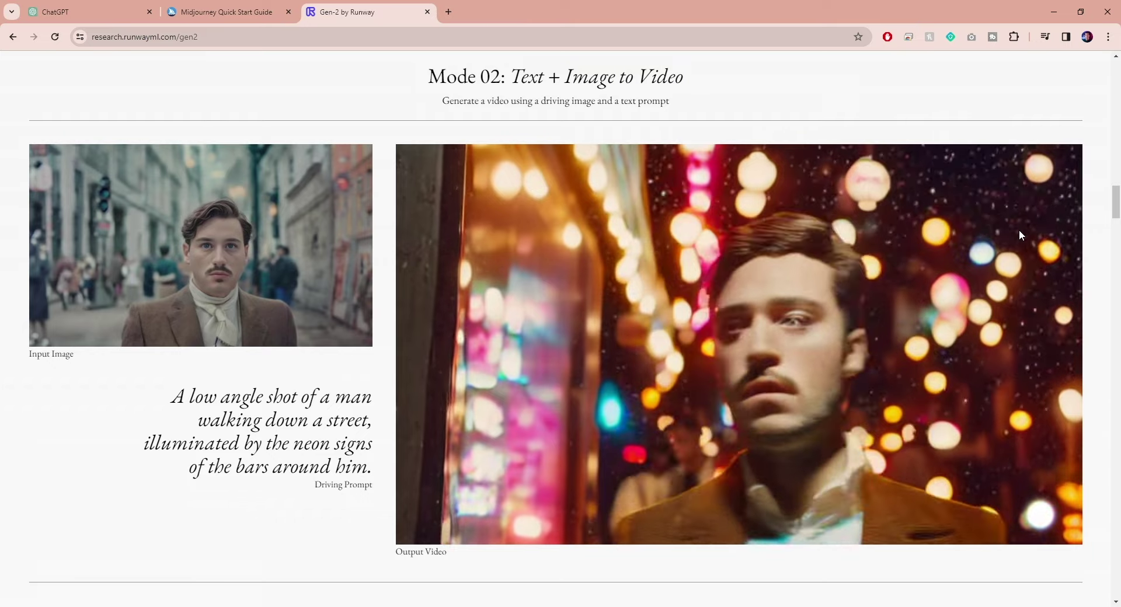
Step: Expand the Runway dashboard's full list of AI Magic Tools
scroll(1115, 224, down, 10)
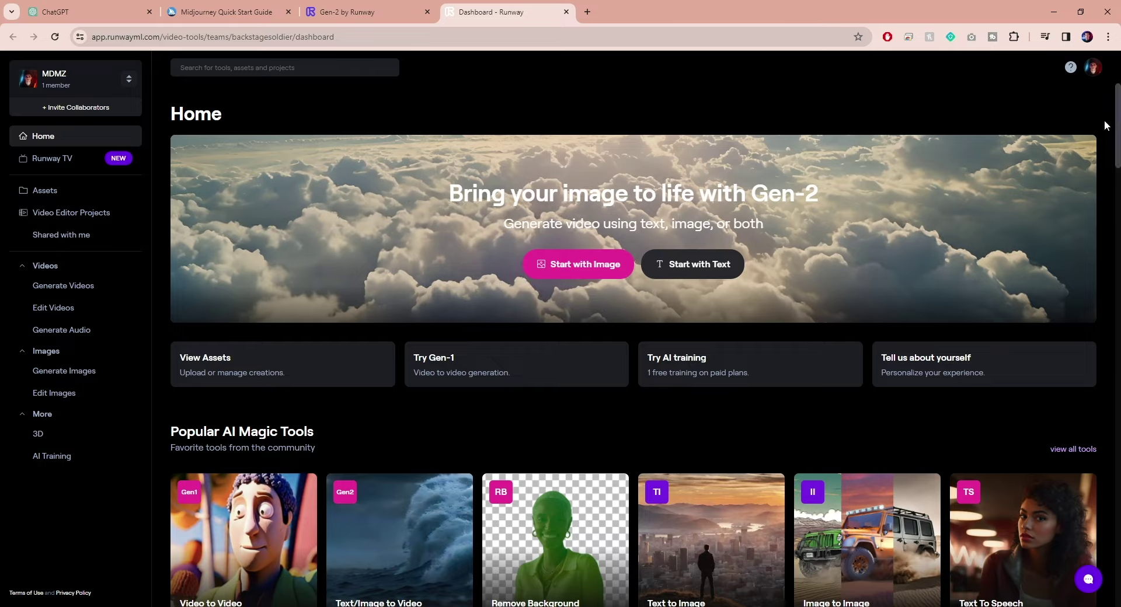
scroll(1054, 161, down, 4)
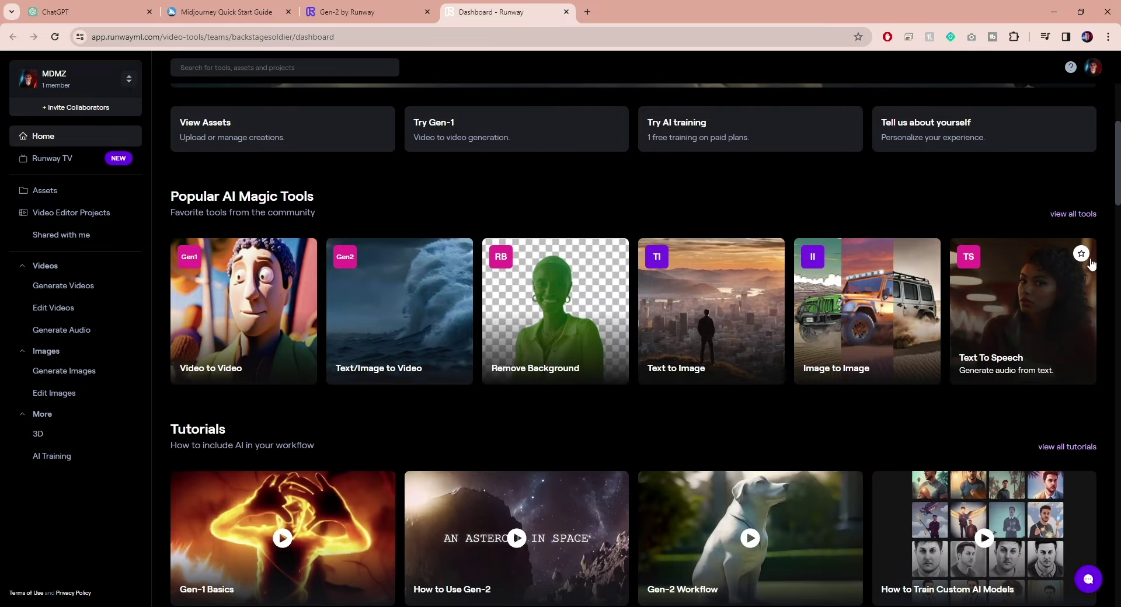
click(1084, 215)
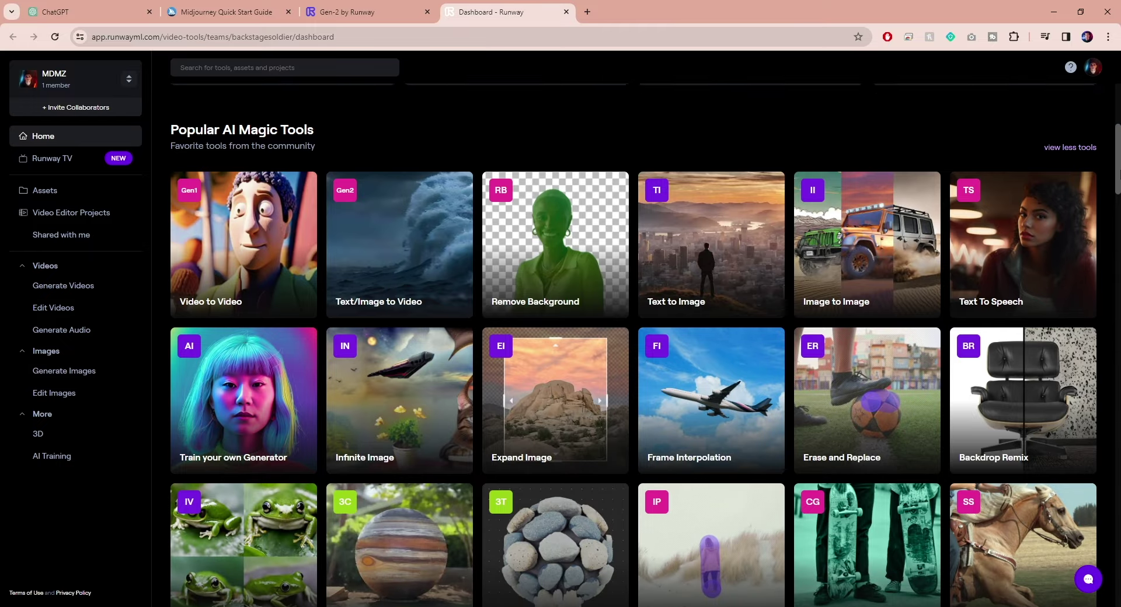
Step: Scroll down to Tutorials and play the How to Use Gen-2 video
scroll(1117, 186, down, 3)
scroll(1117, 185, down, 3)
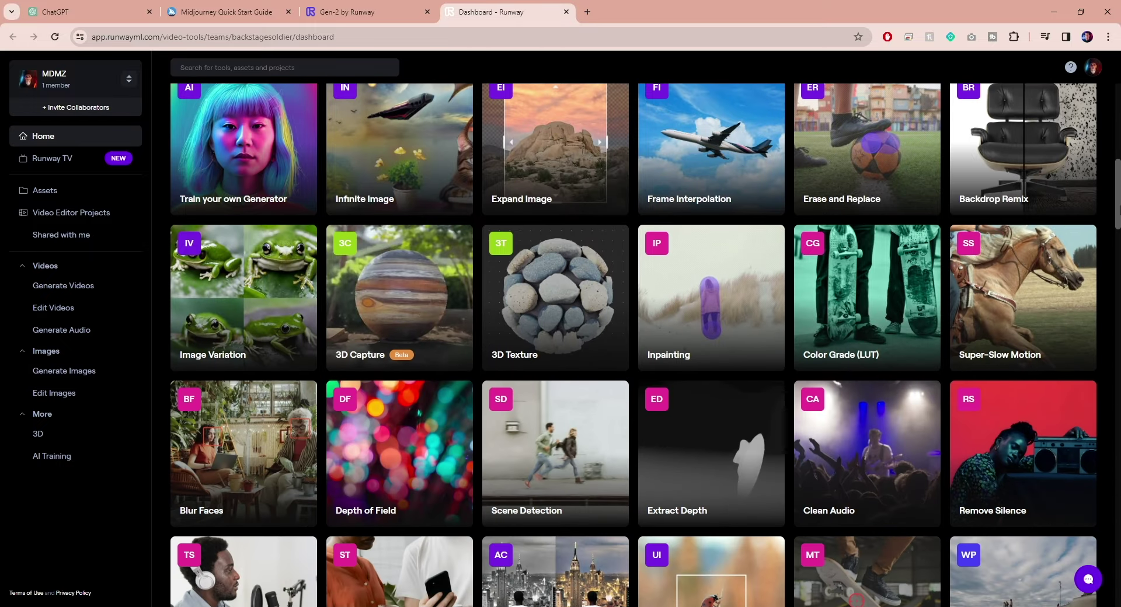
scroll(1117, 235, down, 3)
scroll(1118, 236, down, 5)
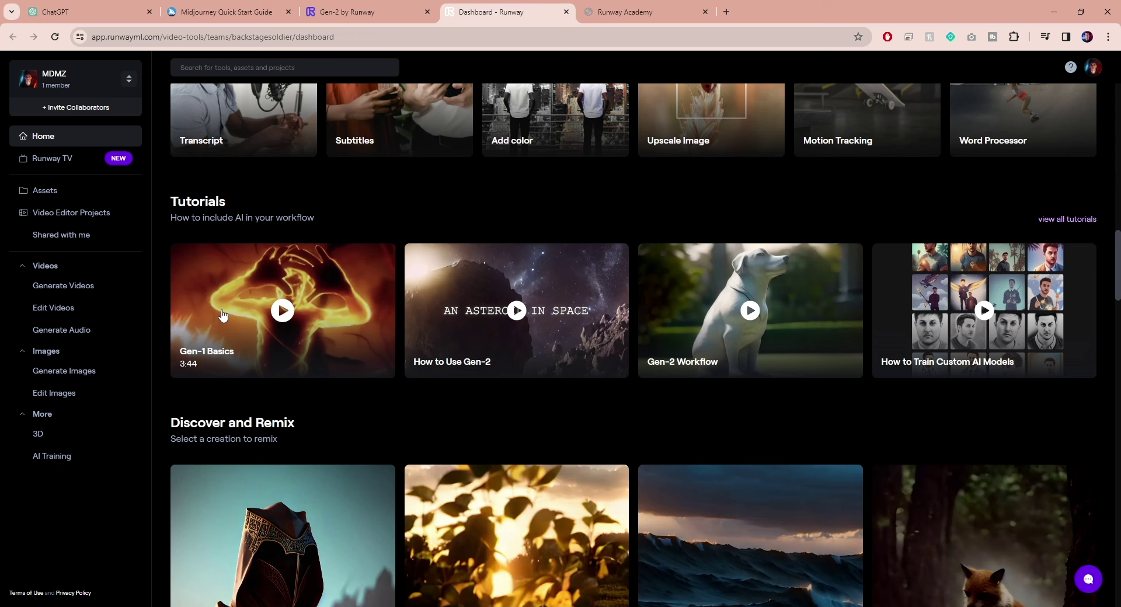
click(512, 309)
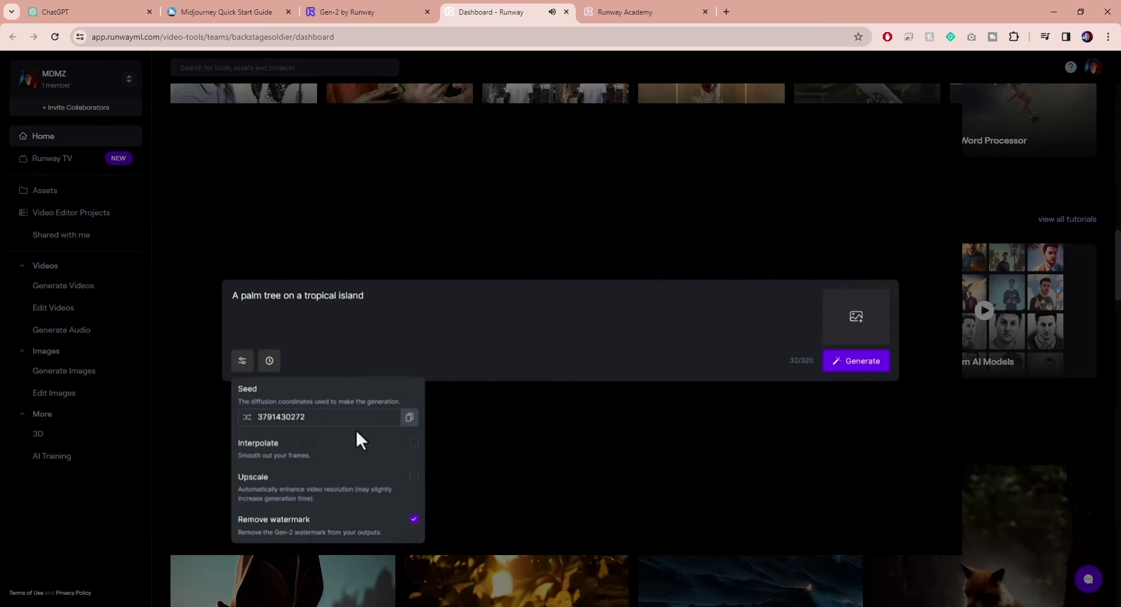